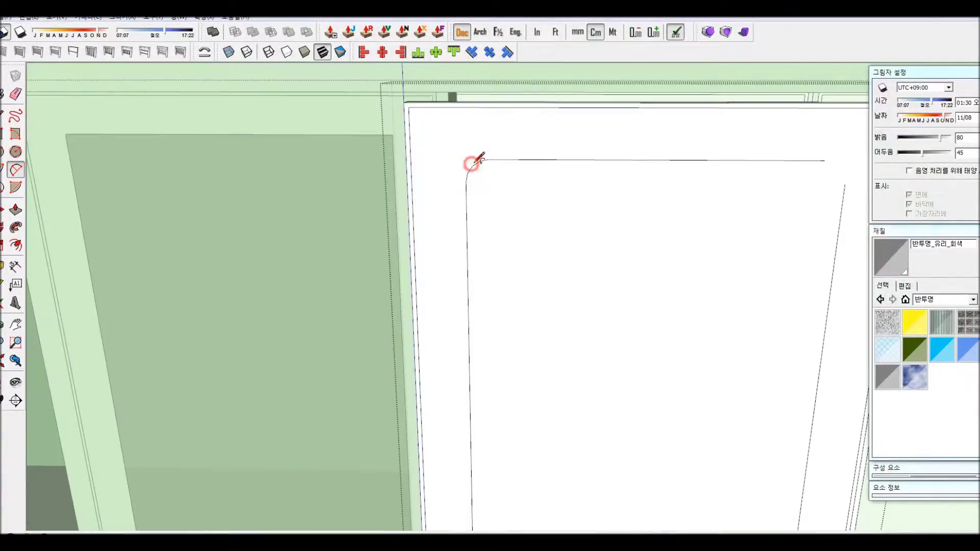
# - Finish the handle plate's rounded corner arc, then zoom and orbit out to a wide view of the doors
pyautogui.click(478, 160)
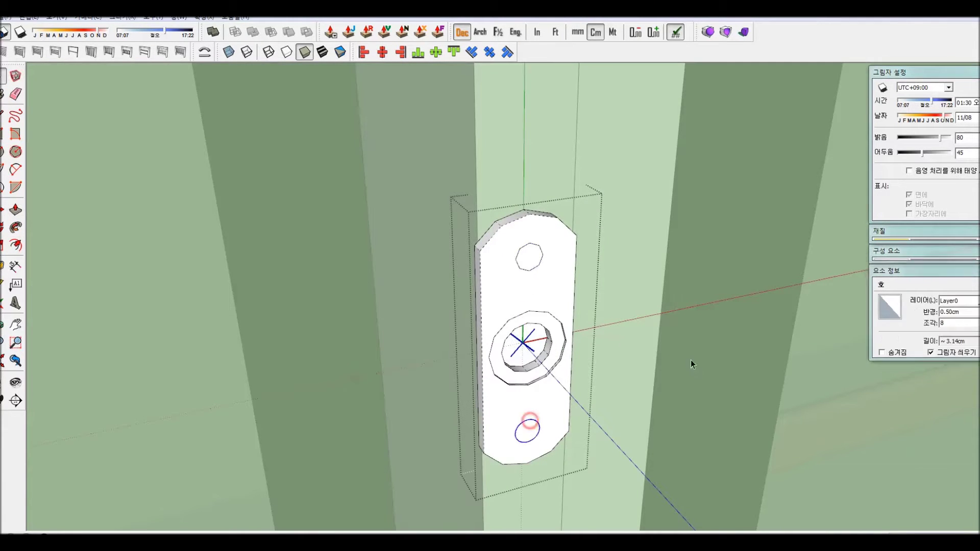
pyautogui.scroll(-5, 691, 359)
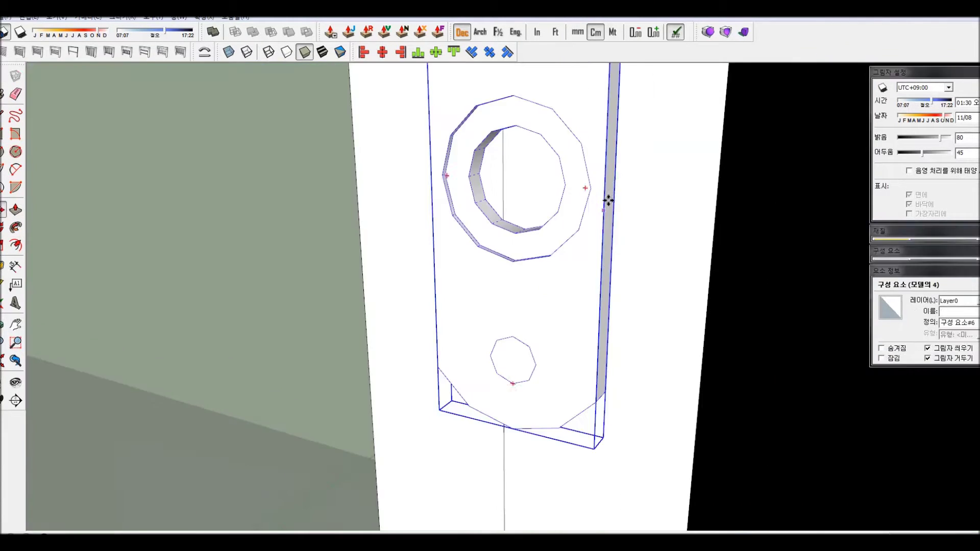
pyautogui.moveTo(585, 321); pyautogui.dragTo(466, 352, button='middle')
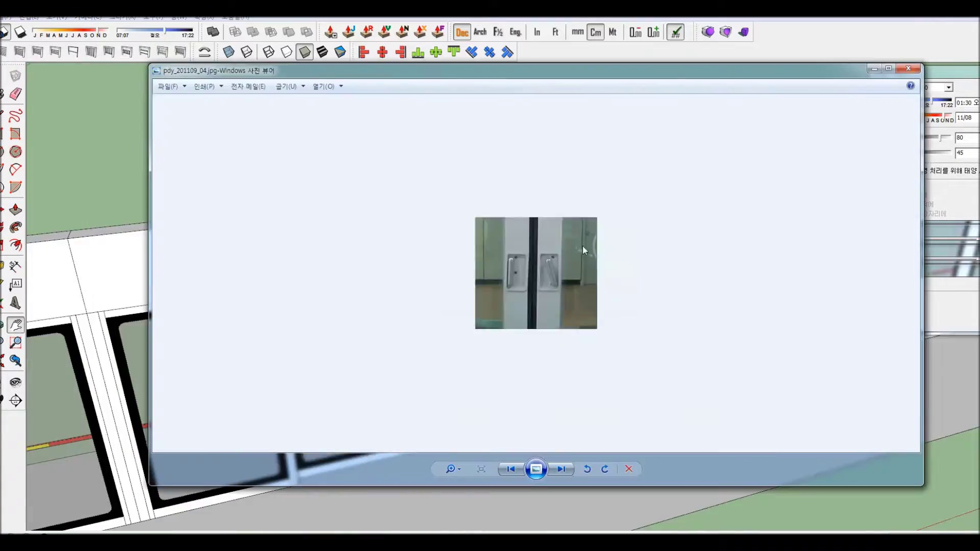